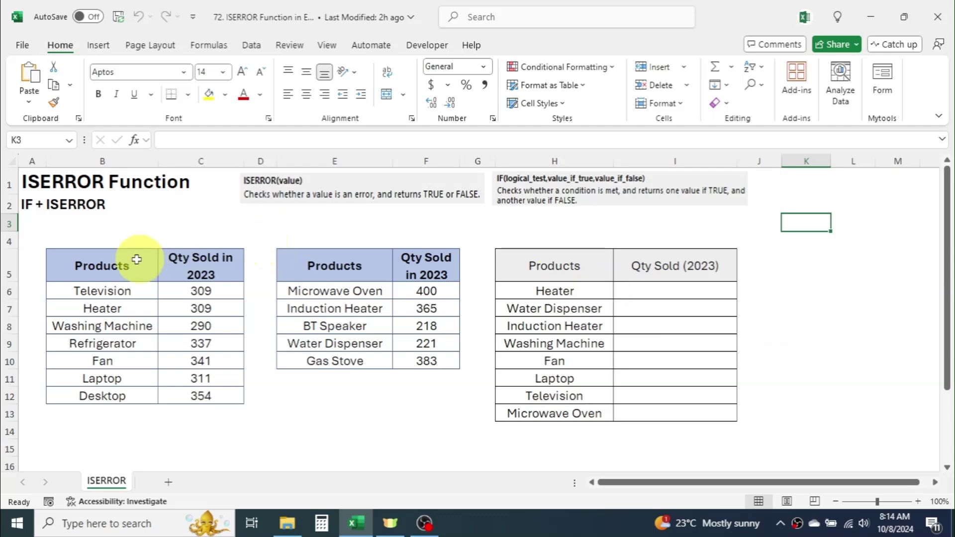
Highlight the two source quantity tables, the Products table and the empty Qty Sold (2023) column.
{"action": "left_click_drag", "start_coordinate": [103, 263], "coordinate": [226, 396]}
{"action": "left_click_drag", "start_coordinate": [341, 262], "coordinate": [427, 360]}
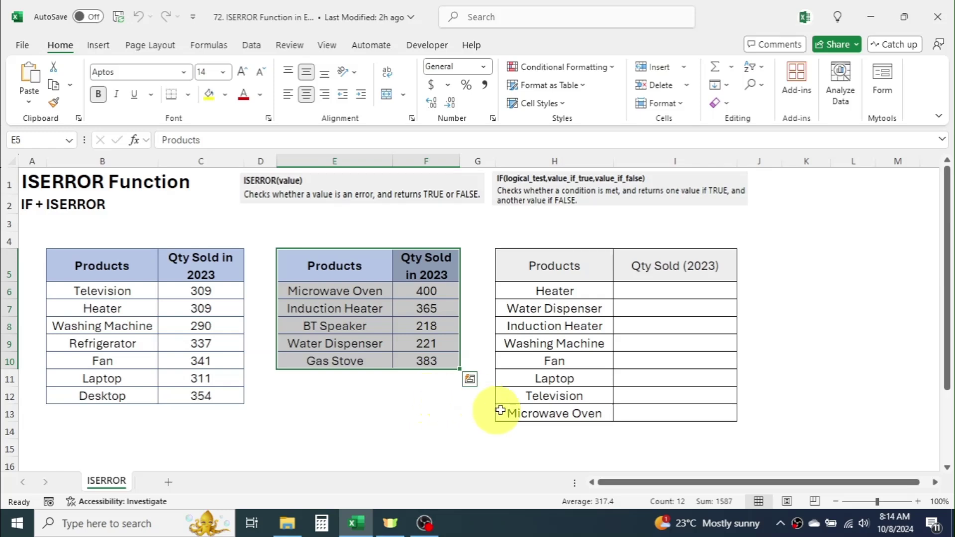
{"action": "left_click_drag", "start_coordinate": [554, 274], "coordinate": [693, 412]}
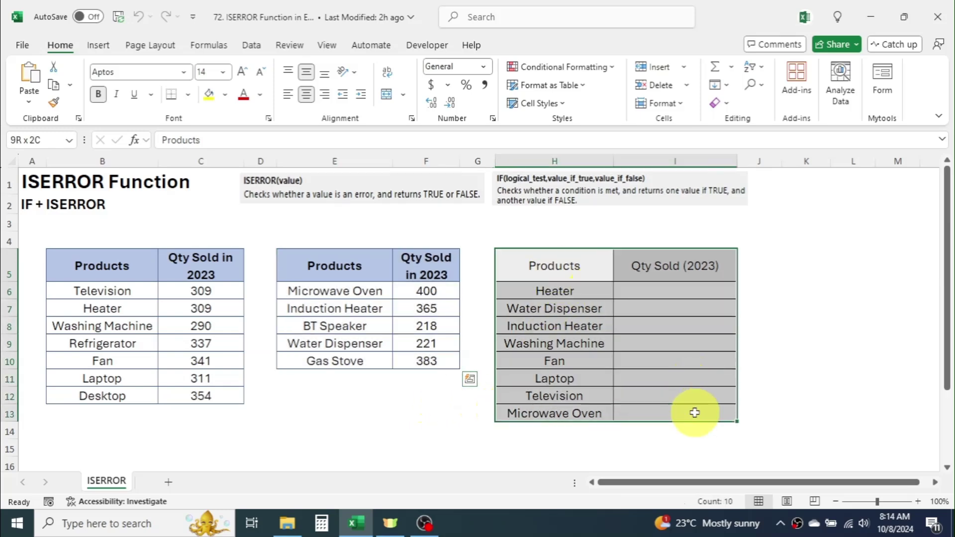
{"action": "left_click_drag", "start_coordinate": [676, 260], "coordinate": [671, 417]}
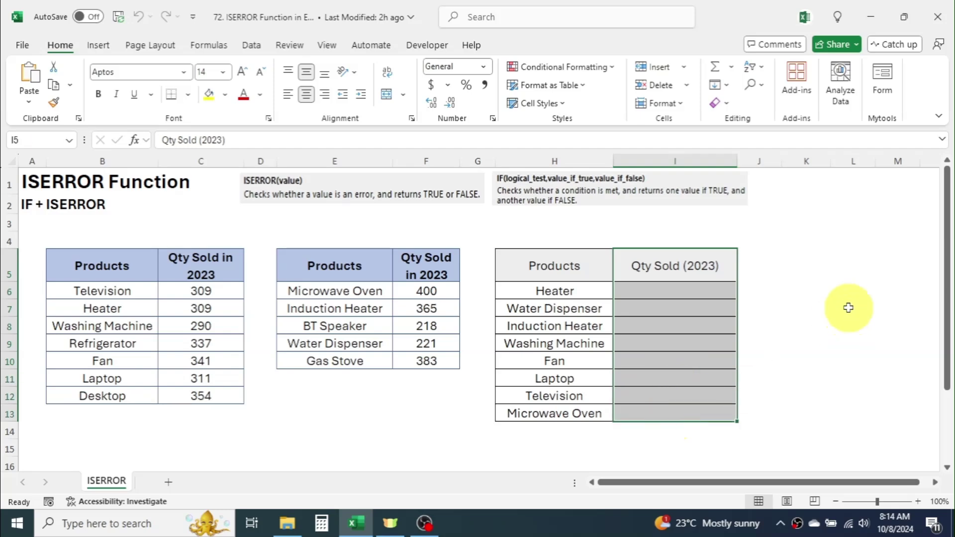
{"action": "left_click", "coordinate": [803, 291]}
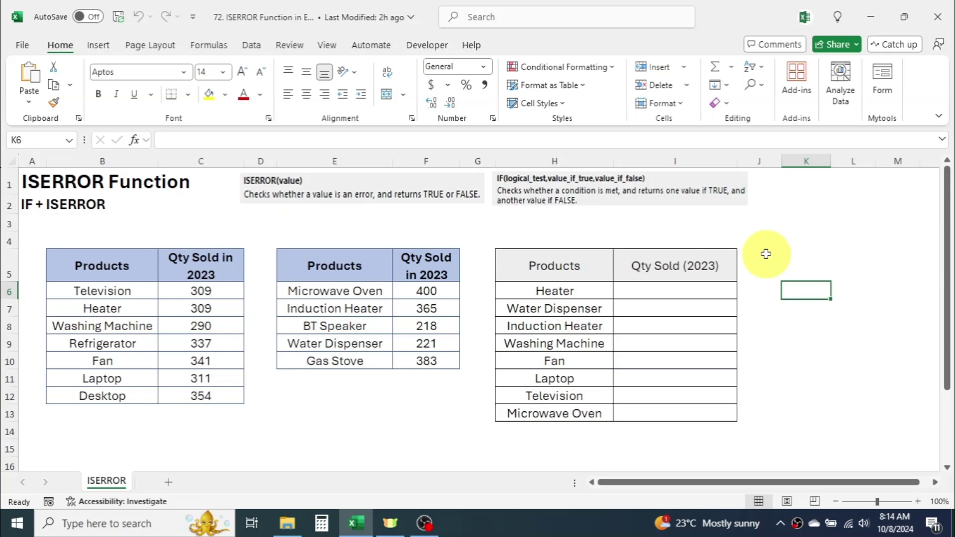
Enter =VLOOKUP(H6,$B$5:$C$12,2,0) in I6 to look up Heater's quantity.
{"action": "left_click", "coordinate": [669, 293]}
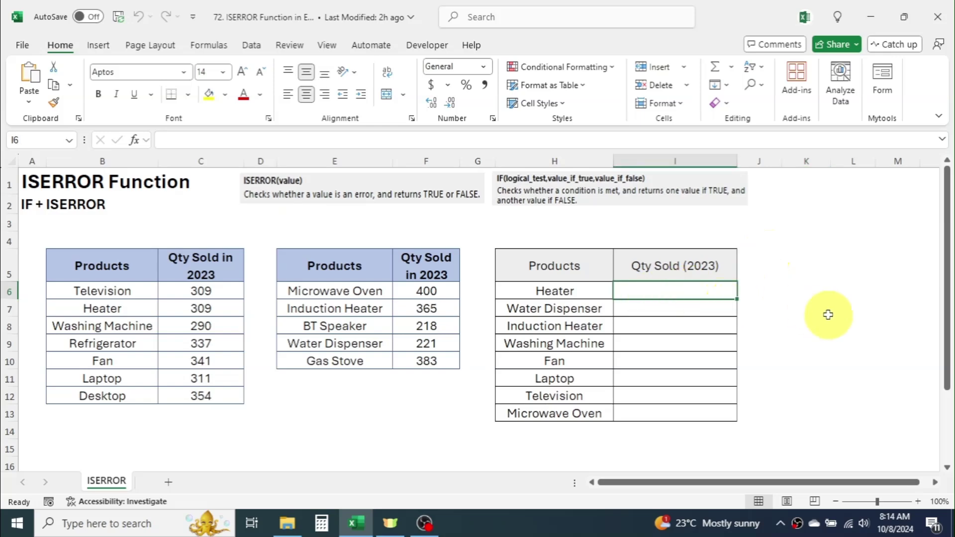
{"action": "type", "text": "=VLOOKUP("}
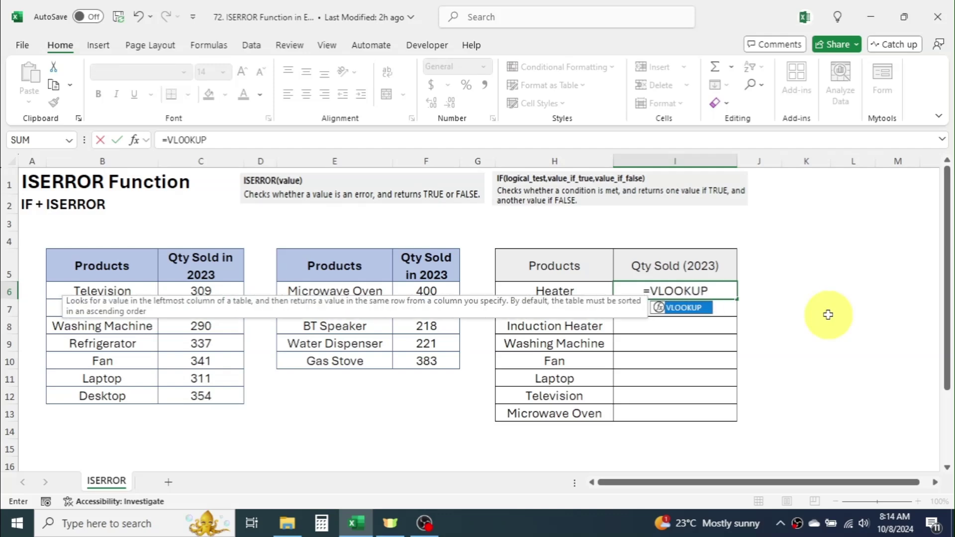
{"action": "left_click", "coordinate": [562, 292]}
{"action": "type", "text": ","}
{"action": "left_click_drag", "start_coordinate": [96, 267], "coordinate": [203, 392]}
{"action": "key", "text": "F4"}
{"action": "type", "text": ","}
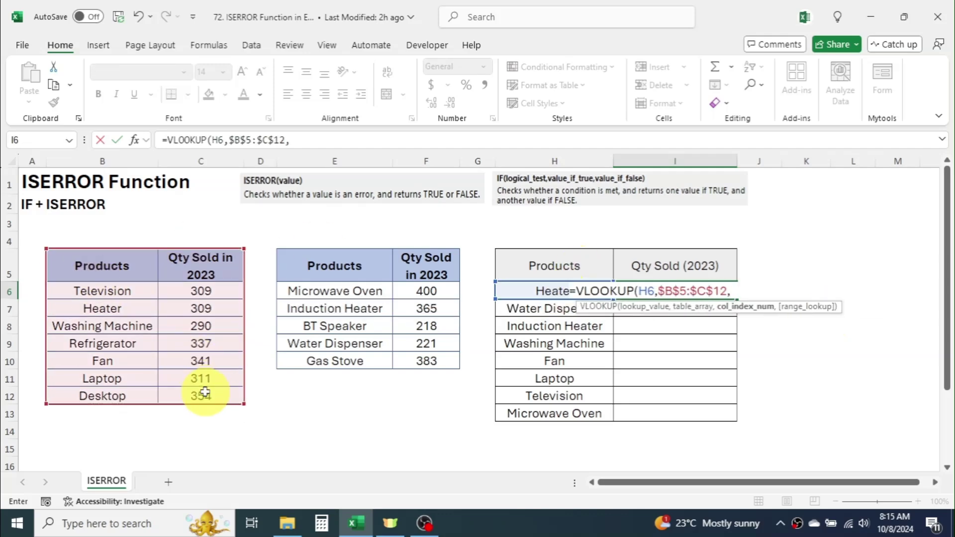
{"action": "type", "text": "2,0)"}
{"action": "key", "text": "Return"}
Fill the VLOOKUP formula down from I6 to I13 (Microwave Oven).
{"action": "left_click", "coordinate": [703, 289]}
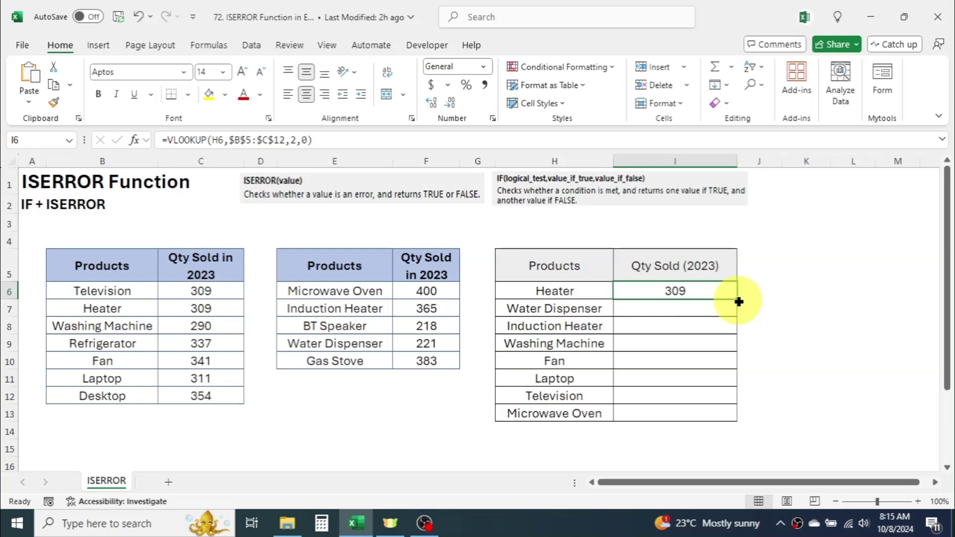
{"action": "left_click_drag", "start_coordinate": [737, 299], "coordinate": [715, 422]}
{"action": "left_click", "coordinate": [814, 347]}
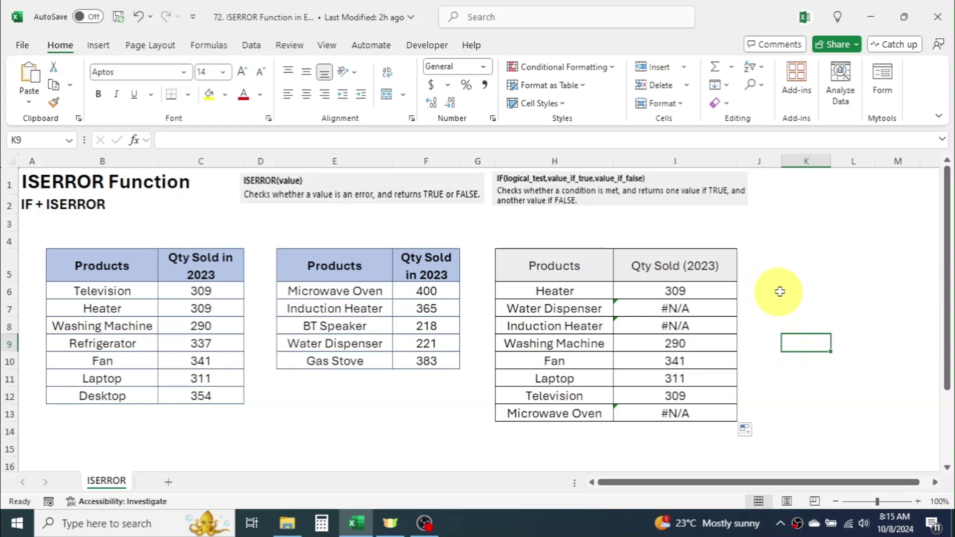
{"action": "left_click", "coordinate": [790, 378]}
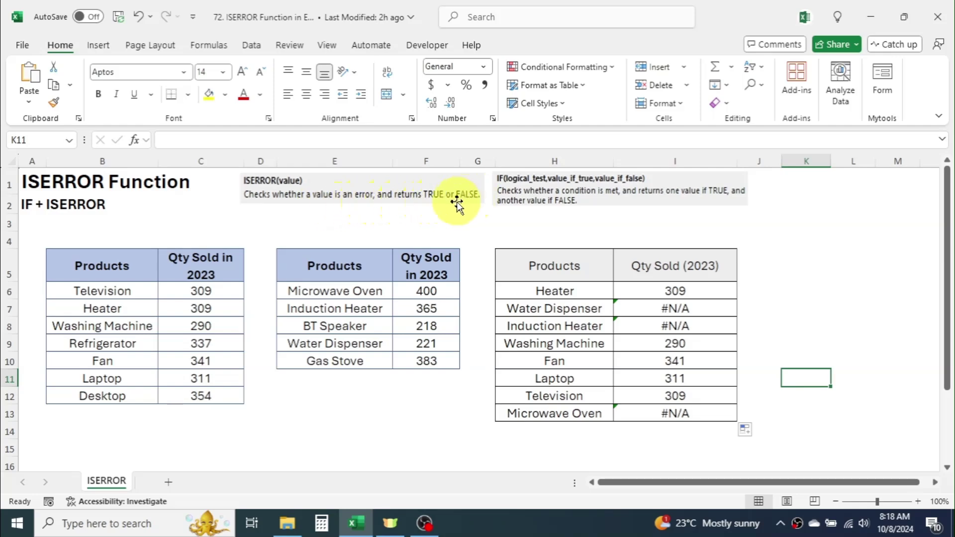
{"action": "left_click", "coordinate": [763, 288]}
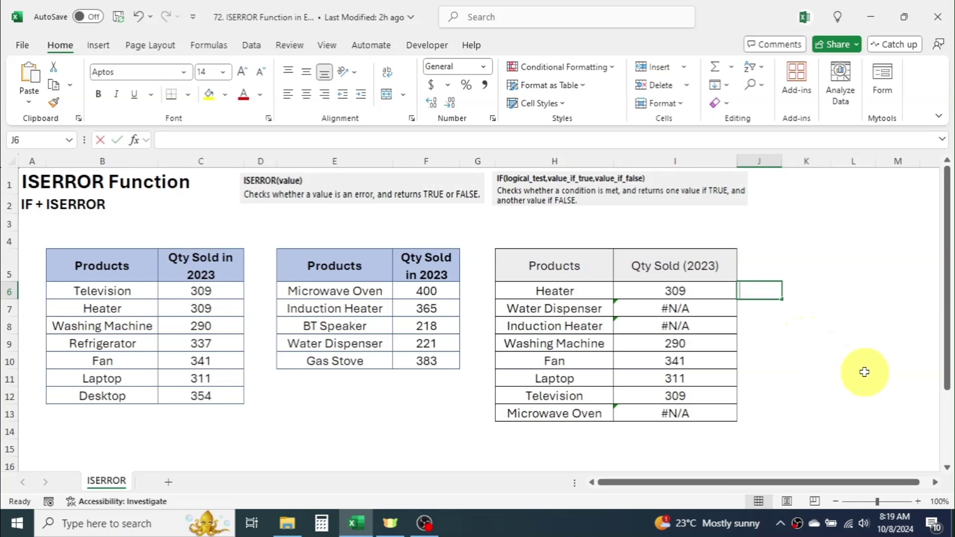
Enter =ISERROR(I6) in J6 and fill it down to J13.
{"action": "type", "text": "=ISERROR("}
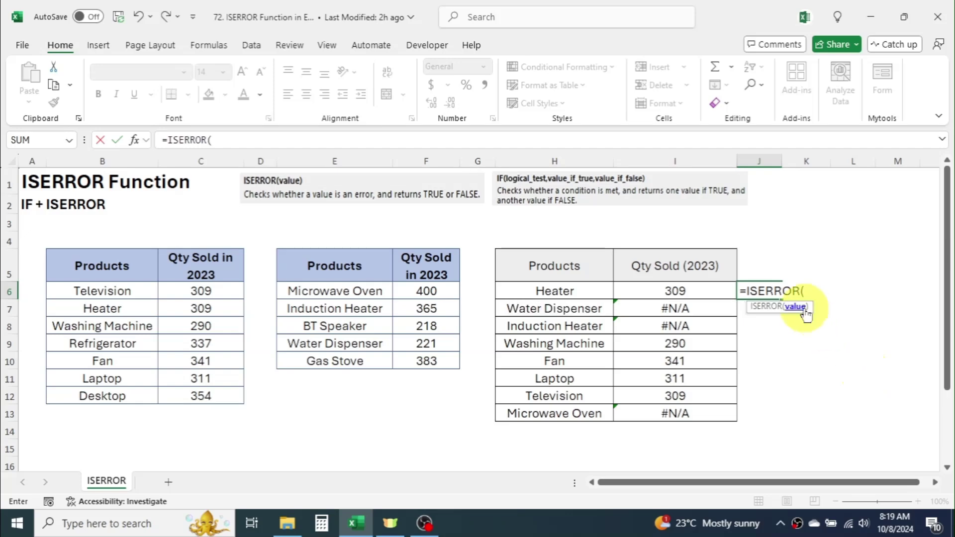
{"action": "left_click", "coordinate": [689, 288]}
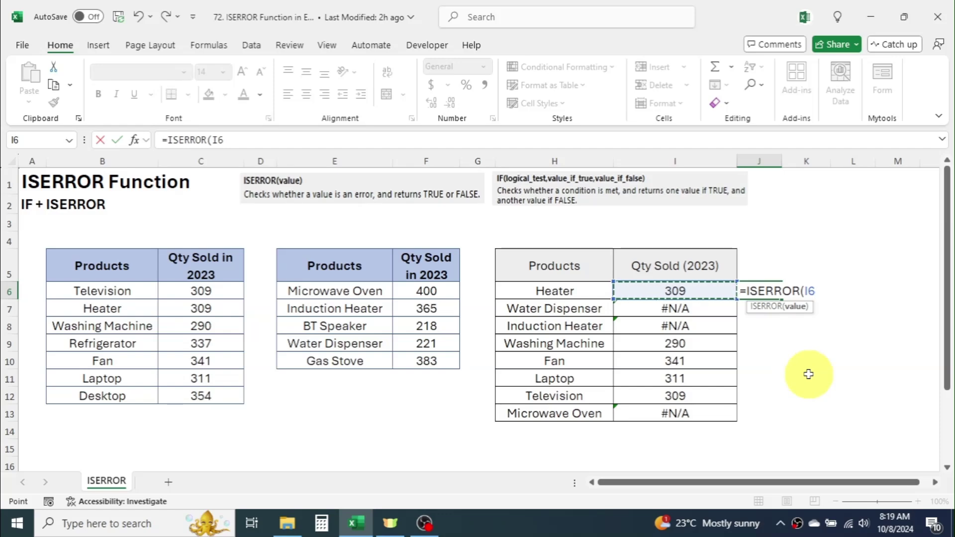
{"action": "type", "text": ")"}
{"action": "key", "text": "Return"}
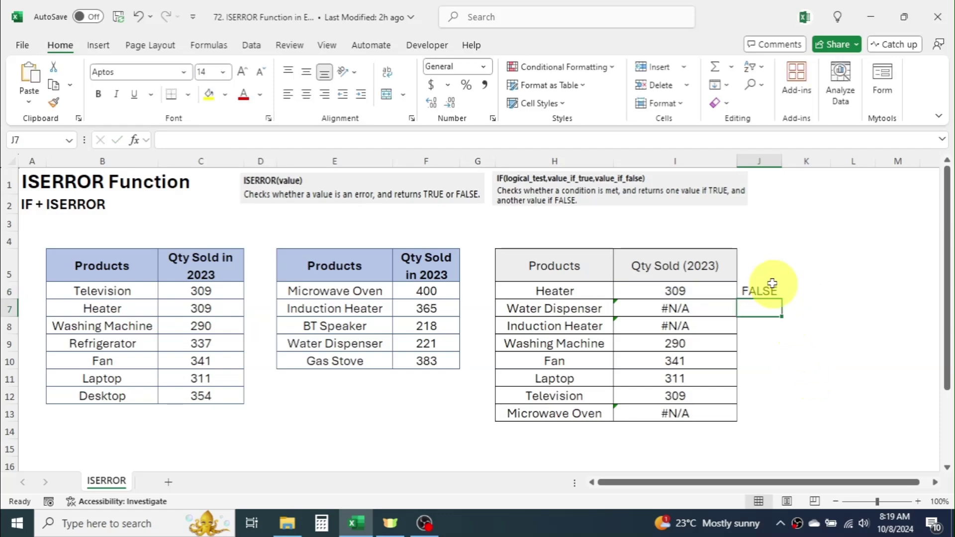
{"action": "left_click", "coordinate": [777, 294]}
{"action": "left_click_drag", "start_coordinate": [780, 300], "coordinate": [776, 419]}
{"action": "left_click", "coordinate": [855, 323]}
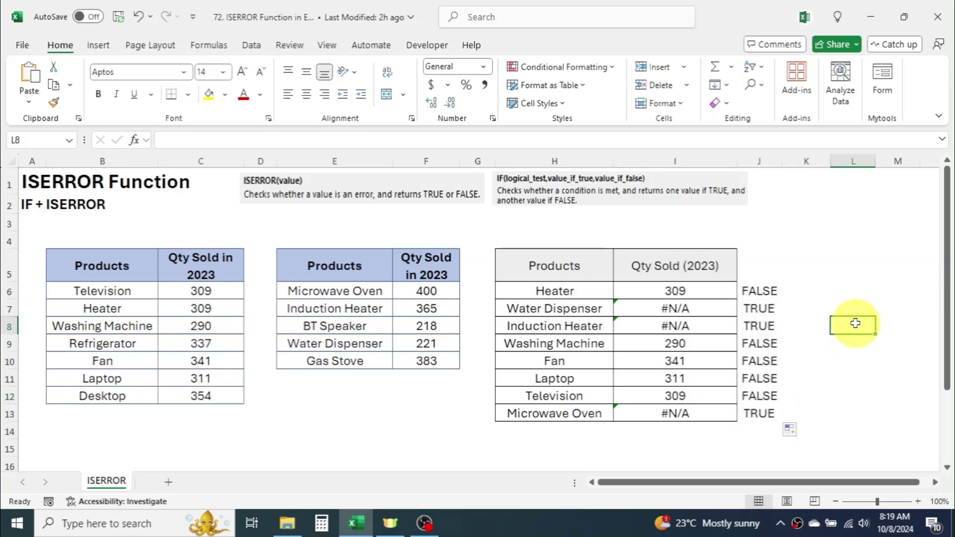
Check the ISERROR formulas in each J cell from Heater to Microwave Oven.
{"action": "left_click", "coordinate": [768, 307]}
{"action": "left_click", "coordinate": [764, 326]}
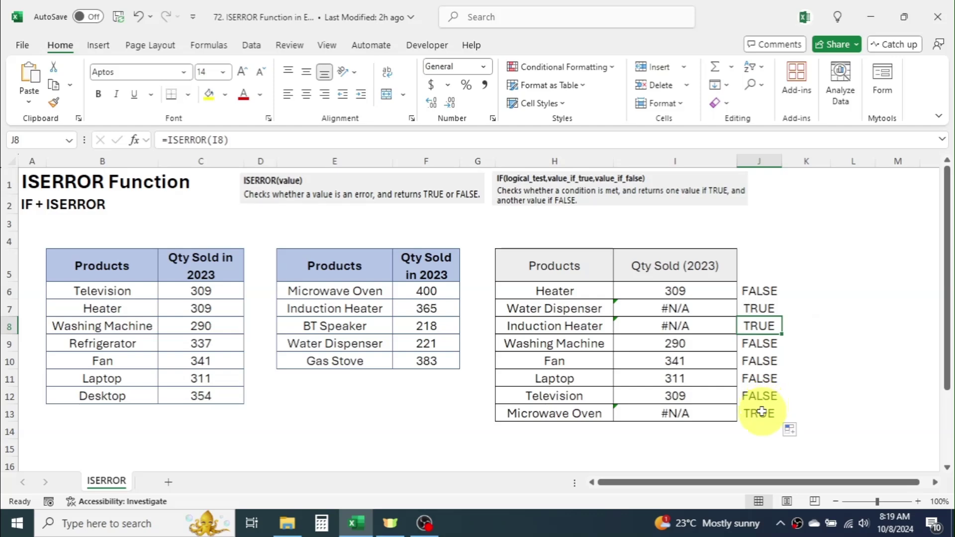
{"action": "left_click", "coordinate": [762, 411]}
{"action": "left_click", "coordinate": [776, 289]}
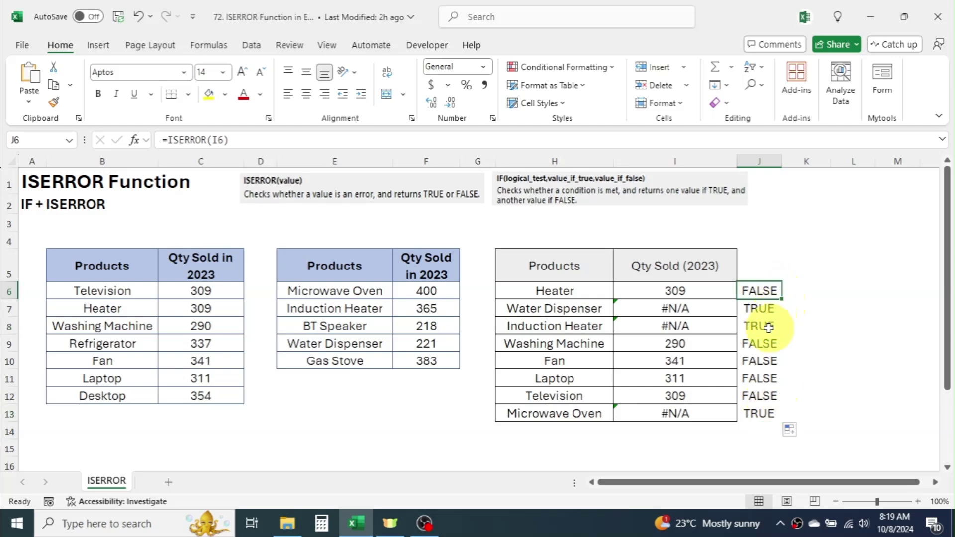
{"action": "left_click", "coordinate": [762, 343]}
{"action": "left_click", "coordinate": [761, 361]}
{"action": "left_click", "coordinate": [761, 379]}
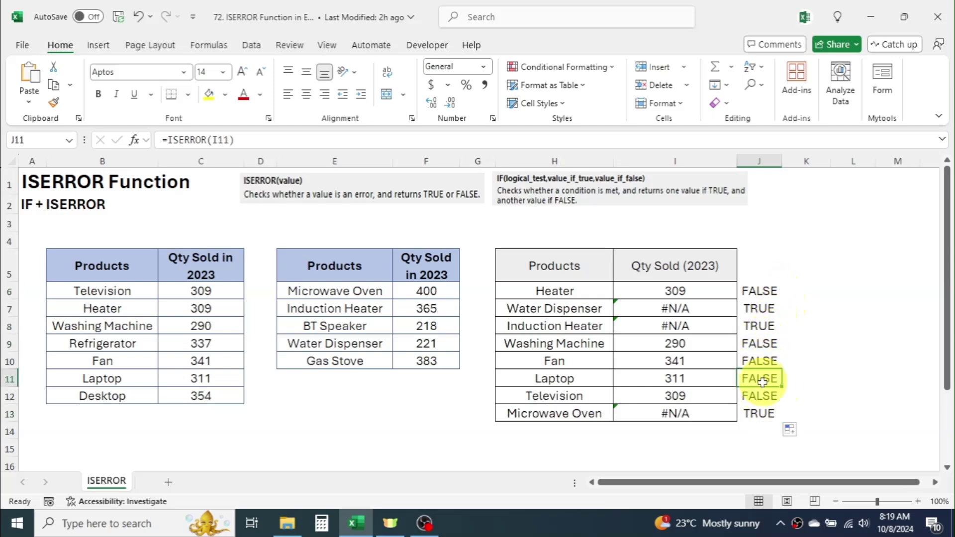
{"action": "left_click", "coordinate": [763, 390]}
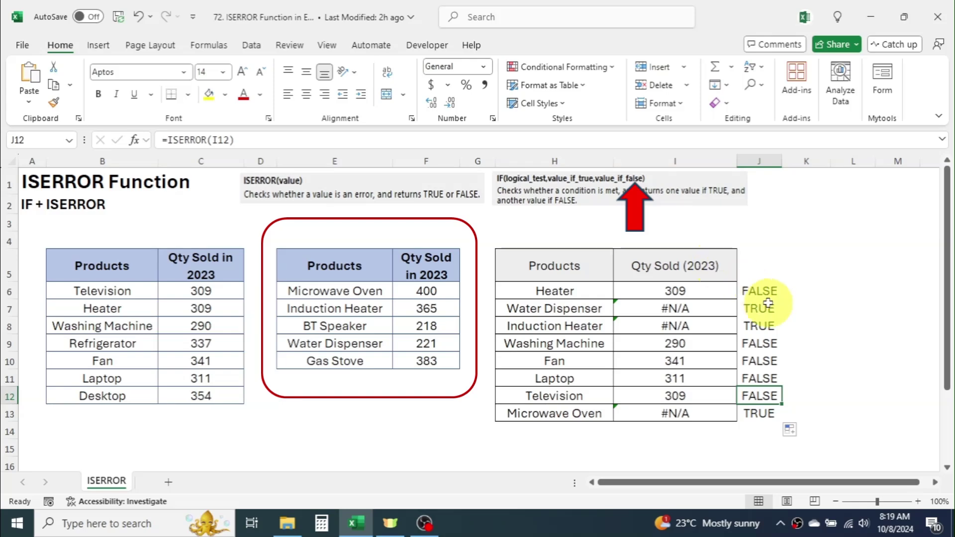
{"action": "mouse_move", "coordinate": [708, 287]}
{"action": "left_mouse_down"}
{"action": "mouse_move", "coordinate": [757, 404]}
{"action": "mouse_move", "coordinate": [752, 419]}
{"action": "left_mouse_up"}
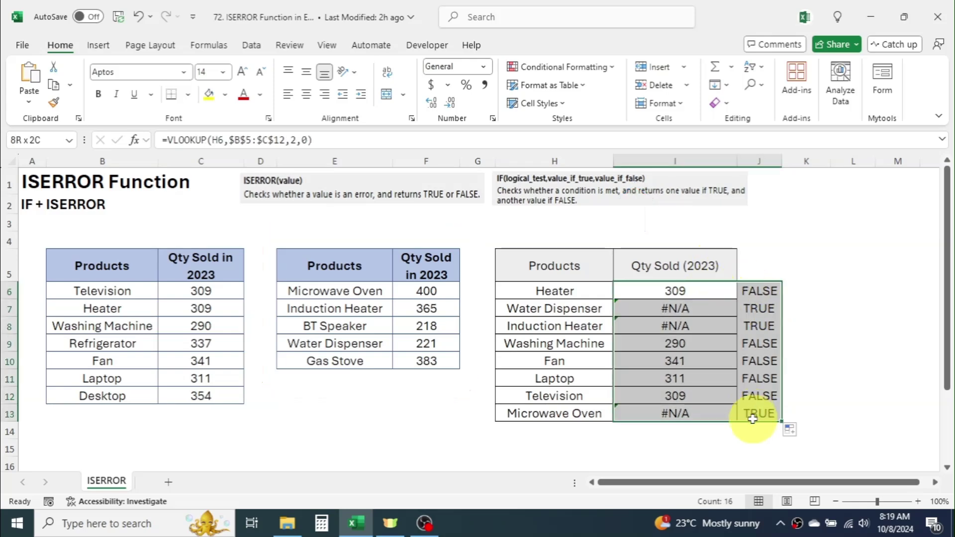
{"action": "key", "text": "Delete"}
{"action": "left_click", "coordinate": [680, 290]}
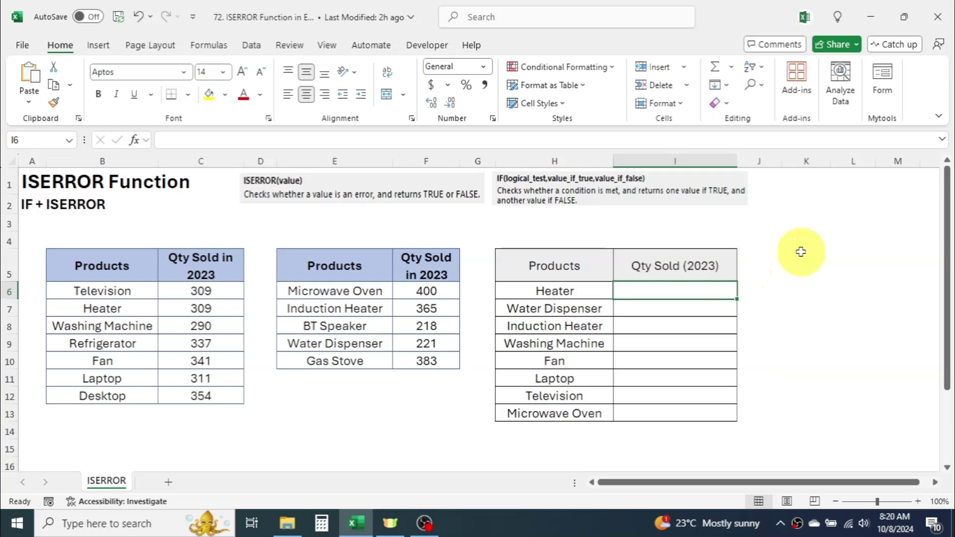
Start I6 with =IF(ISERROR(VLOOKUP(H6,$B$5:$C$12,2,0))=TRUE as the condition.
{"action": "type", "text": "=IF("}
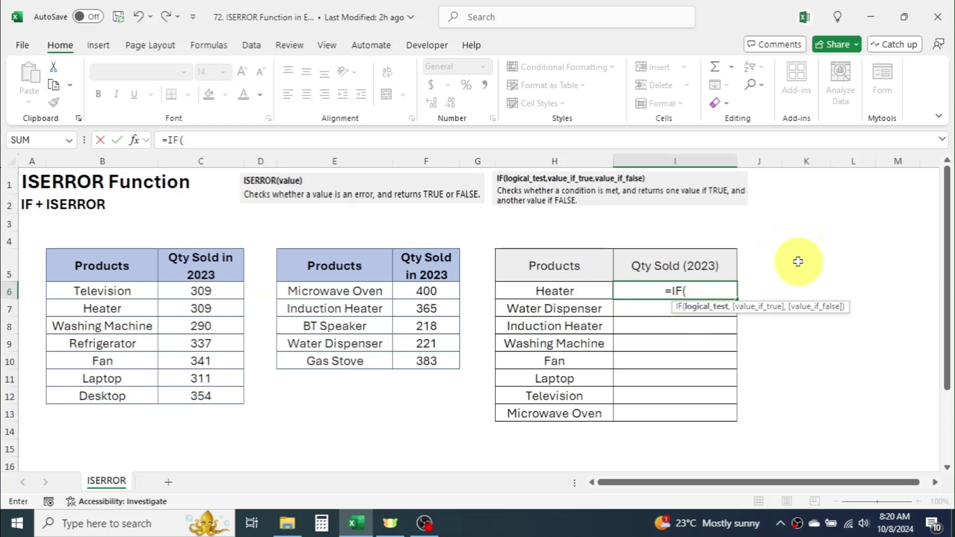
{"action": "type", "text": "ISERROR("}
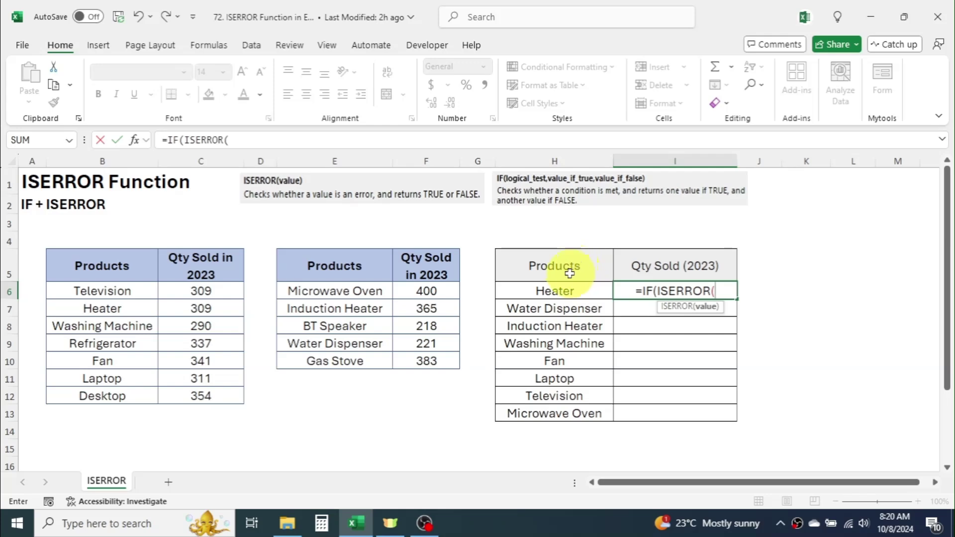
{"action": "type", "text": "VLOOKUP("}
{"action": "left_click", "coordinate": [550, 291]}
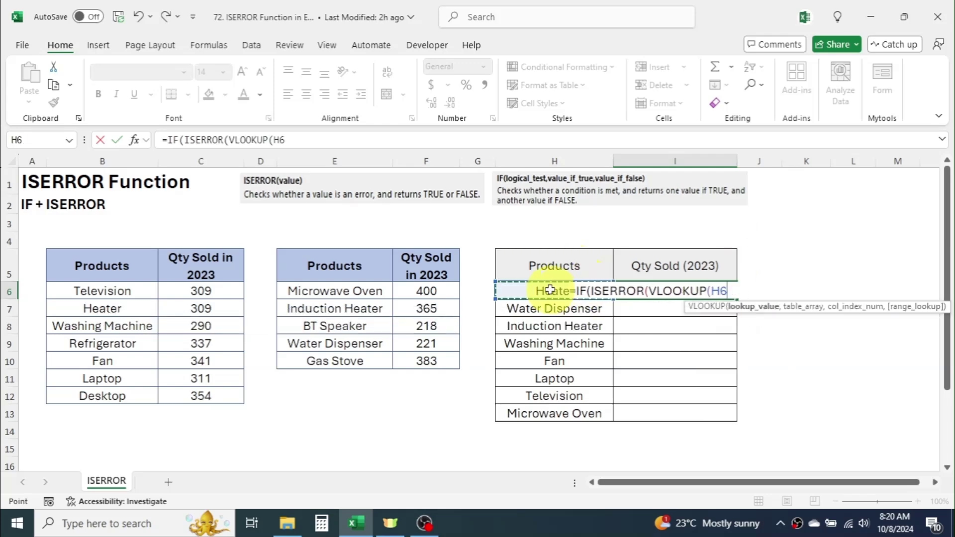
{"action": "type", "text": ","}
{"action": "left_click_drag", "start_coordinate": [123, 268], "coordinate": [211, 394]}
{"action": "key", "text": "F4"}
{"action": "type", "text": ",2,0)"}
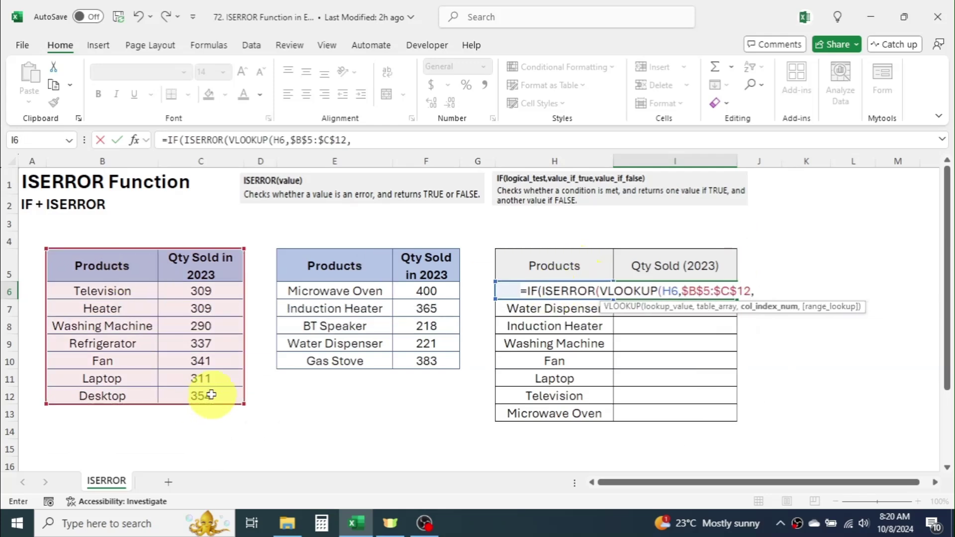
{"action": "type", "text": ")"}
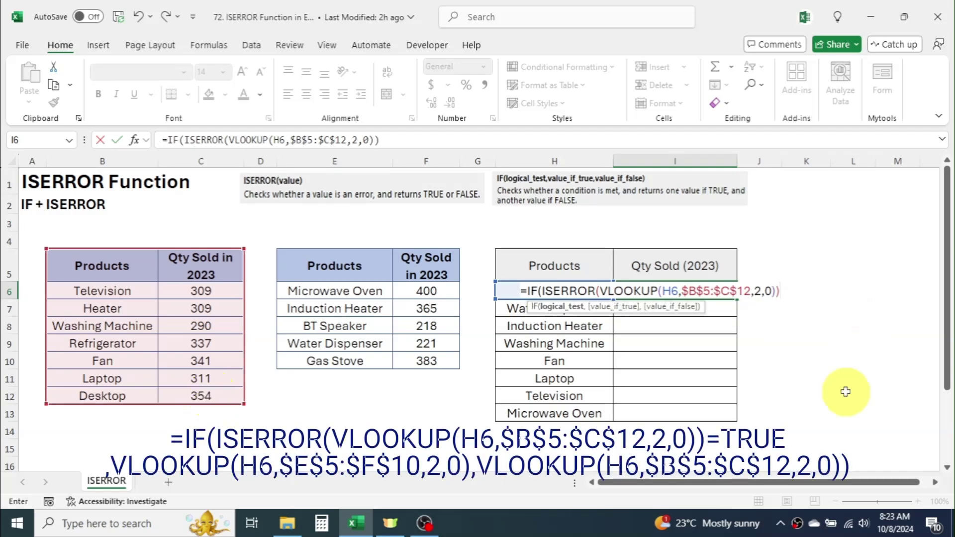
{"action": "type", "text": "=TRUE"}
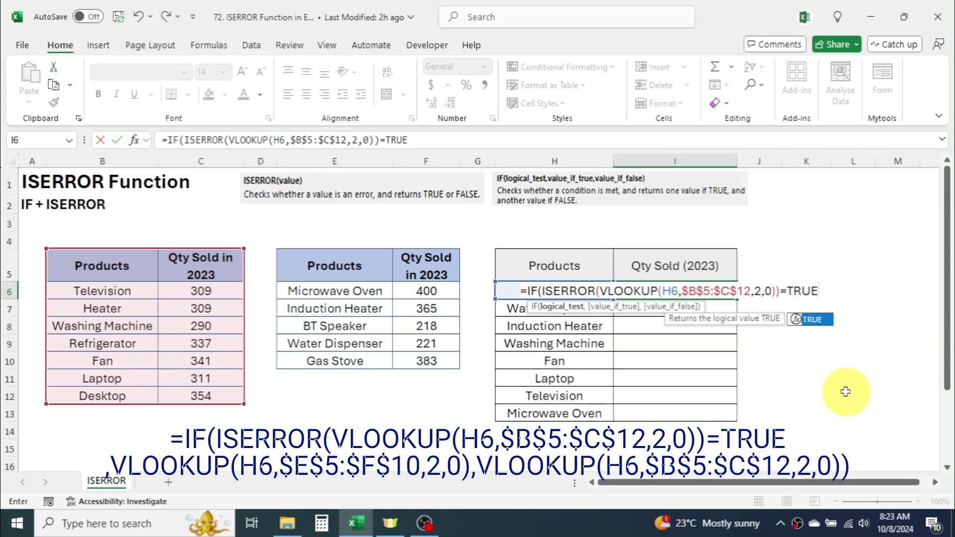
{"action": "type", "text": ","}
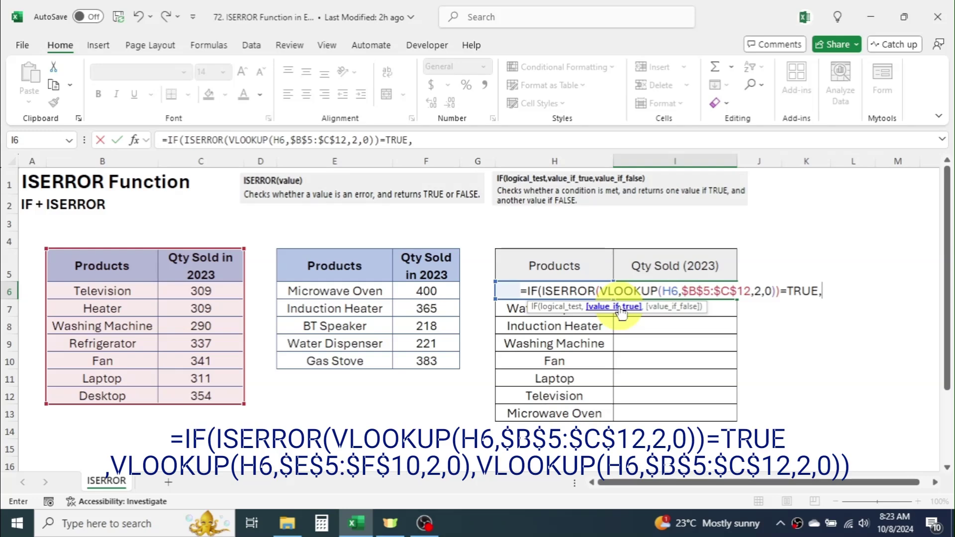
Add VLOOKUP(H6,$E$5:$F$10,2,0) from the second table as the true result.
{"action": "type", "text": "VLOOKUP(H6,"}
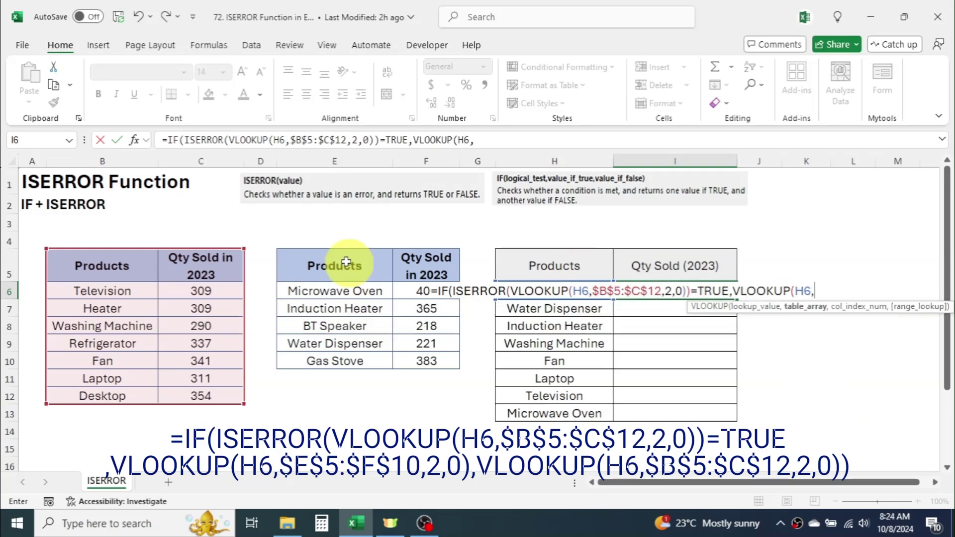
{"action": "left_click_drag", "start_coordinate": [334, 266], "coordinate": [423, 352]}
{"action": "key", "text": "F4"}
{"action": "type", "text": ",2,0"}
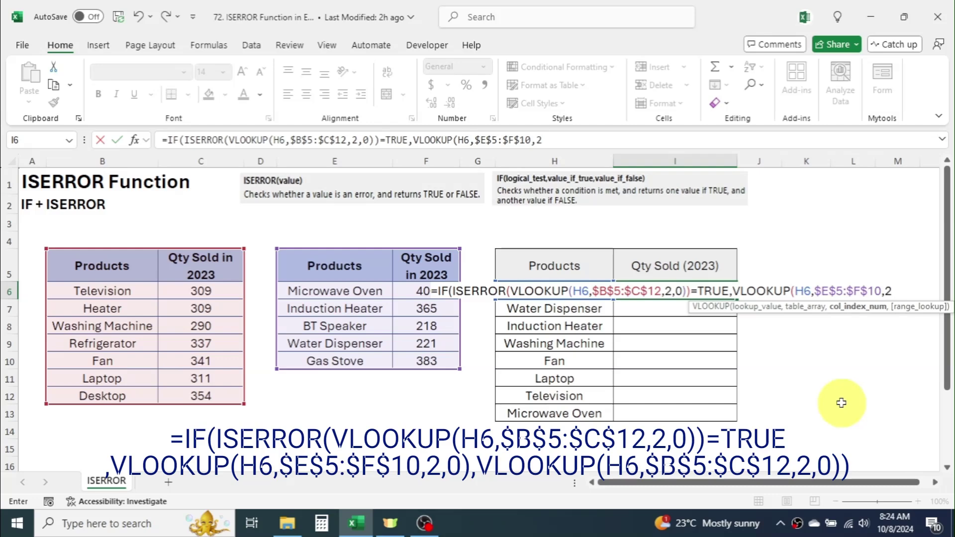
{"action": "type", "text": ")"}
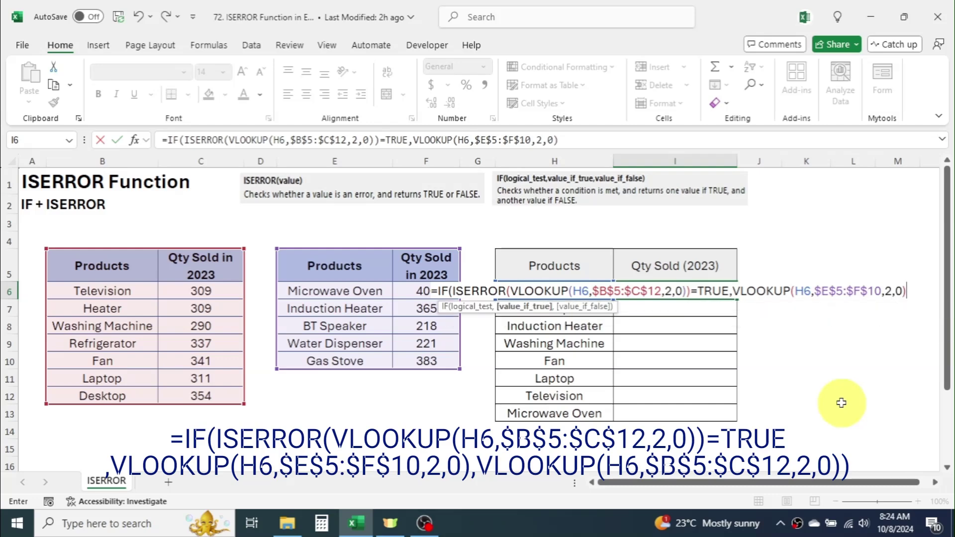
{"action": "type", "text": ","}
{"action": "left_click", "coordinate": [691, 356]}
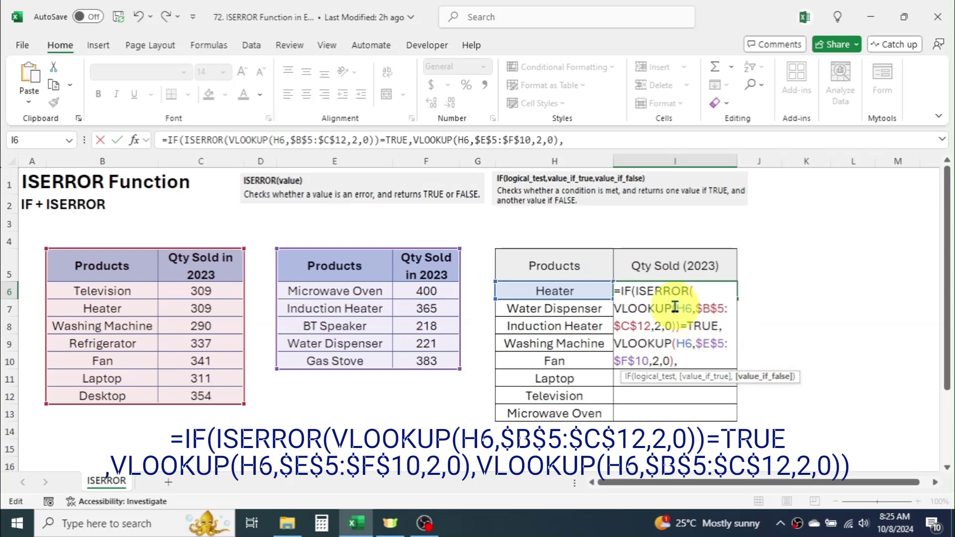
Reuse the first-table VLOOKUP as the false result and close the formula, giving 309 for Heater.
{"action": "left_click_drag", "start_coordinate": [628, 307], "coordinate": [676, 325]}
{"action": "key", "text": "ctrl+c"}
{"action": "right_click", "coordinate": [626, 313]}
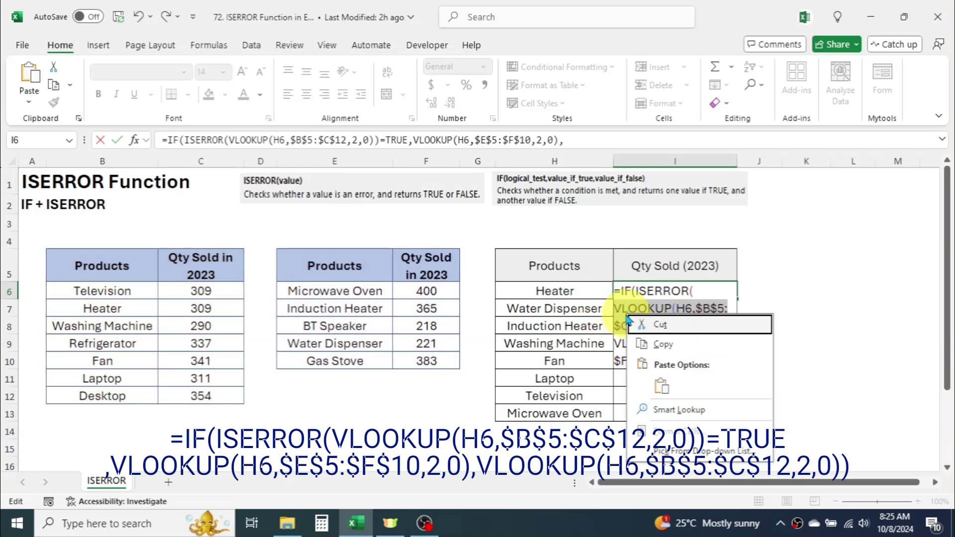
{"action": "left_click", "coordinate": [662, 344]}
{"action": "left_click", "coordinate": [694, 364]}
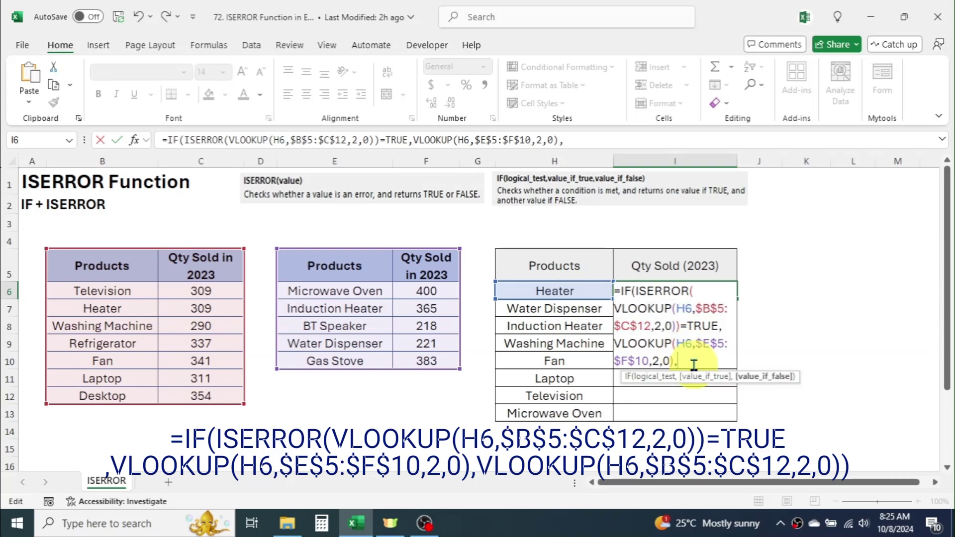
{"action": "key", "text": "ctrl+v"}
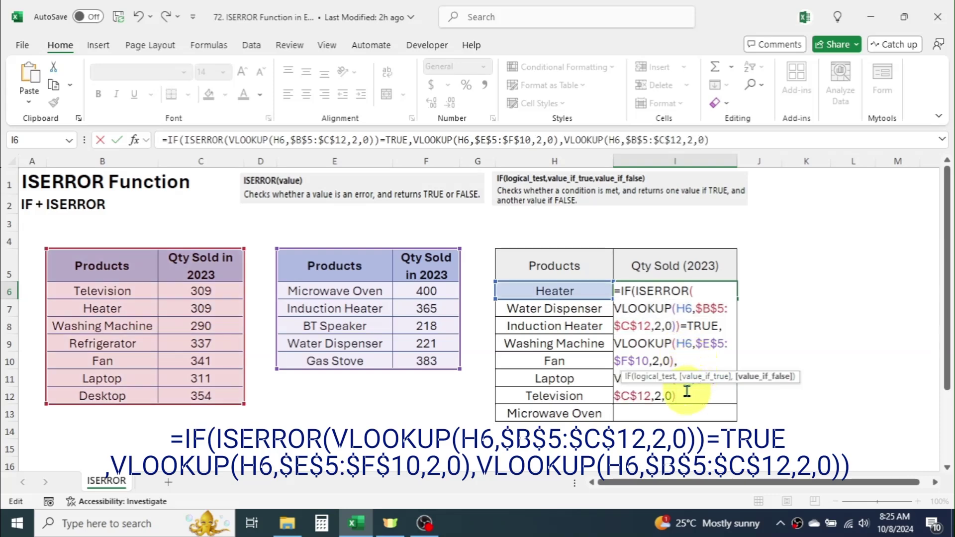
{"action": "type", "text": ")"}
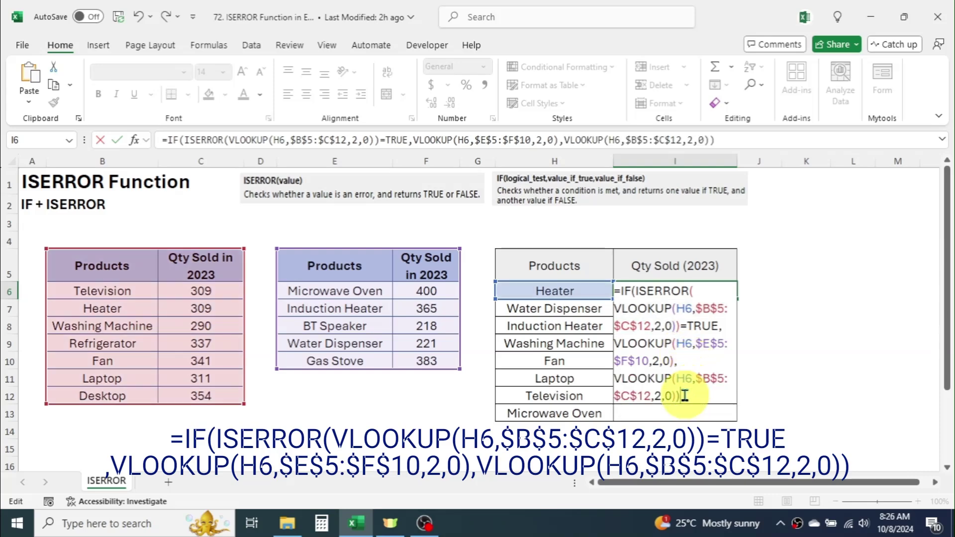
{"action": "key", "text": "Return"}
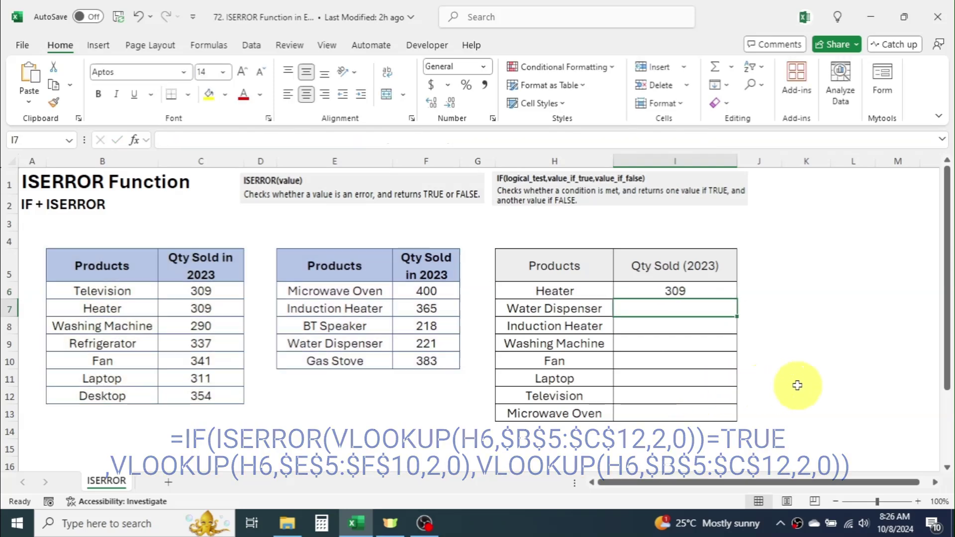
Fill the IF(ISERROR) formula from I6 down to I13, Heater through Microwave Oven.
{"action": "left_click", "coordinate": [686, 293]}
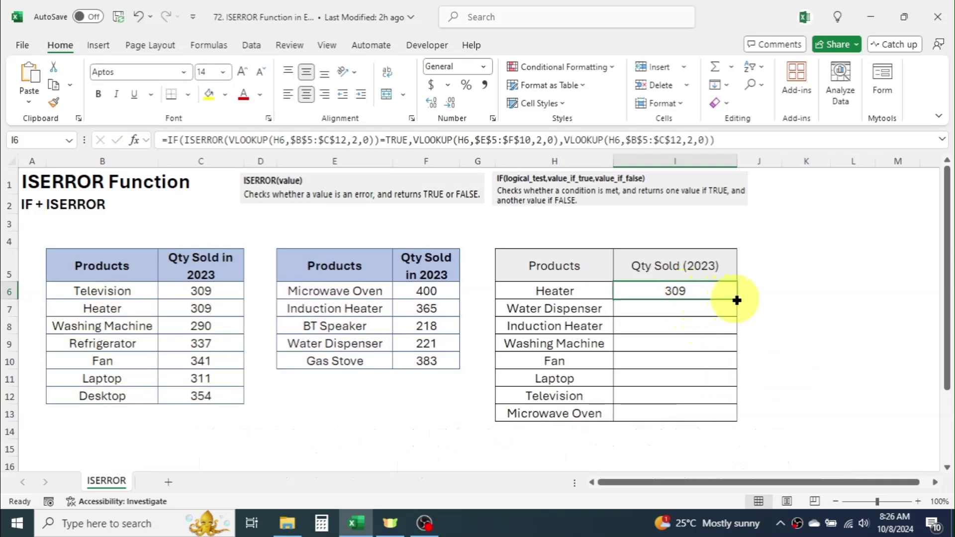
{"action": "left_click_drag", "start_coordinate": [737, 299], "coordinate": [726, 416]}
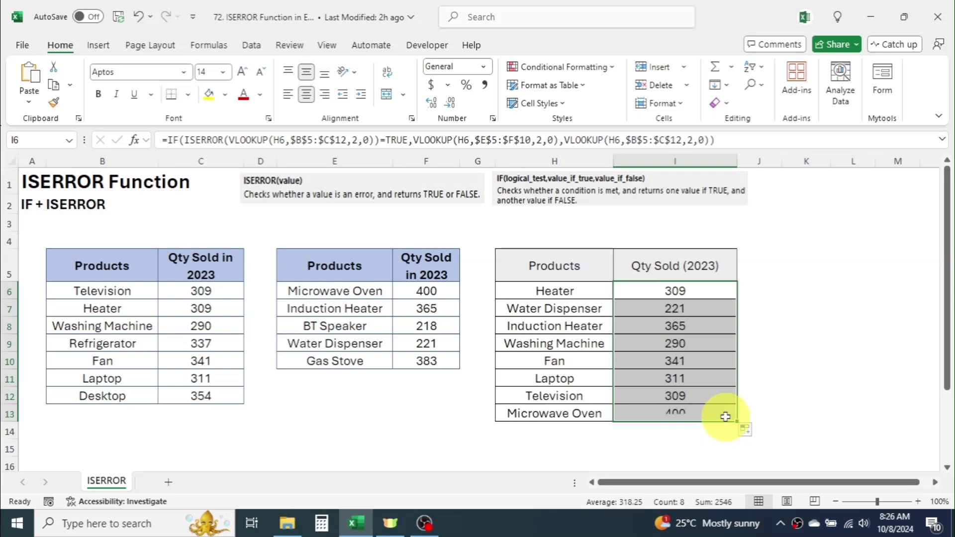
{"action": "left_click", "coordinate": [804, 308]}
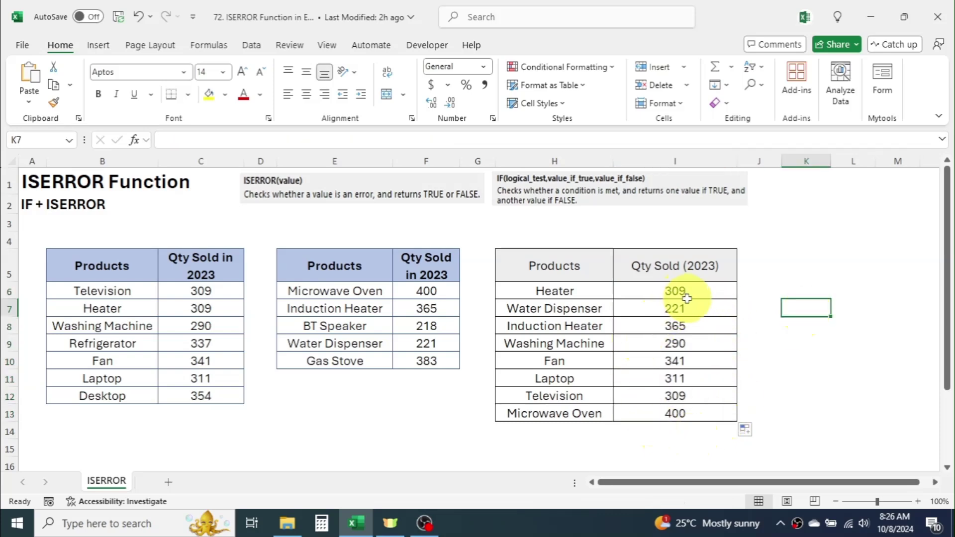